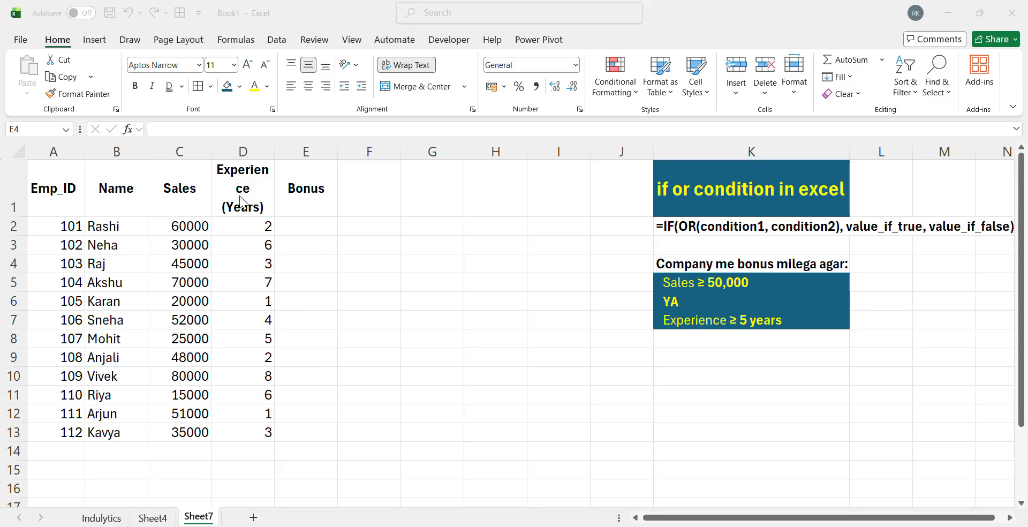
click(309, 193)
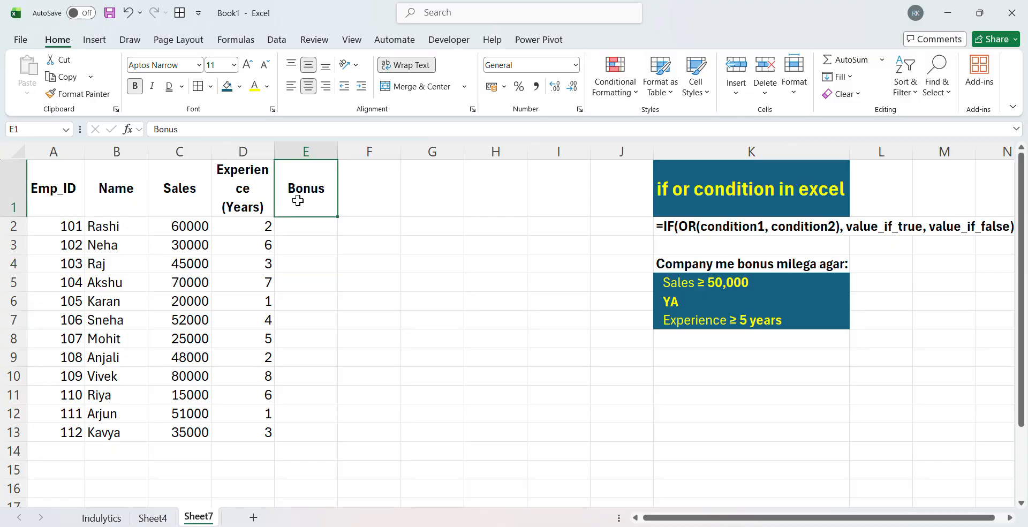
click(114, 226)
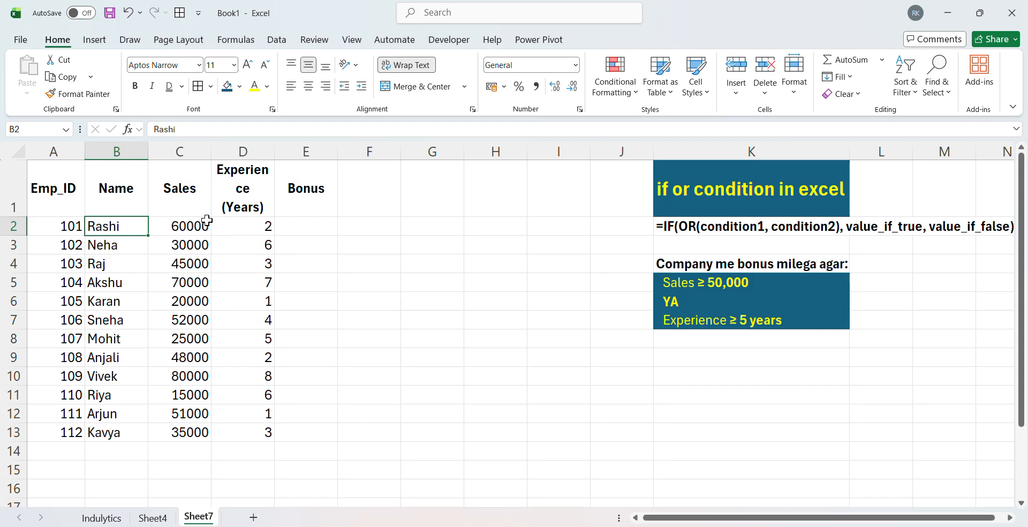
click(236, 225)
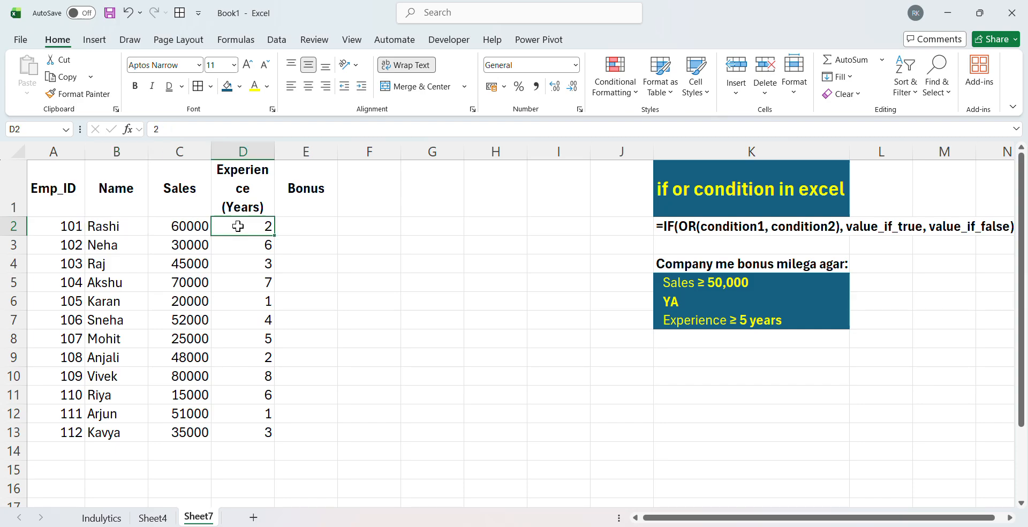
In E2, begin an IF formula whose OR test checks C2>=50000 or D2>=5
click(294, 226)
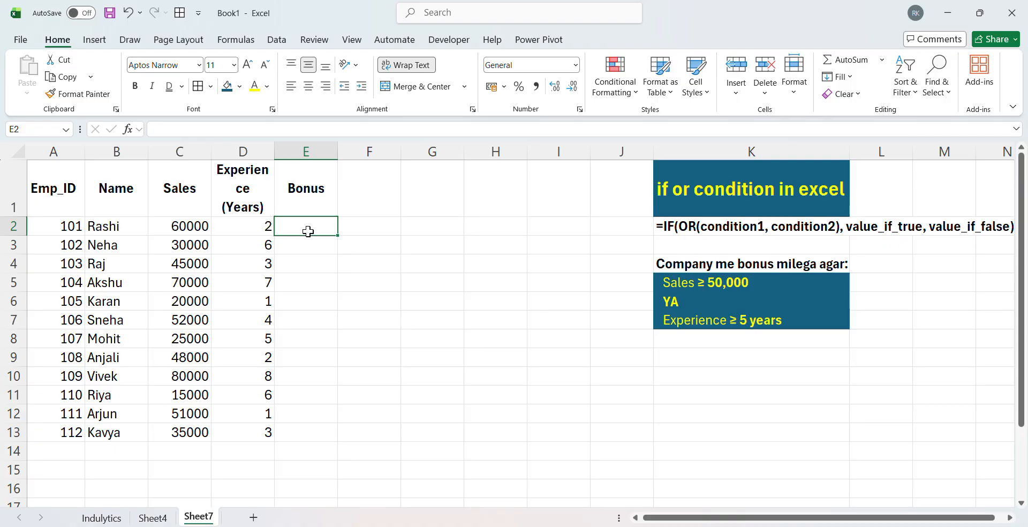
text(=if)
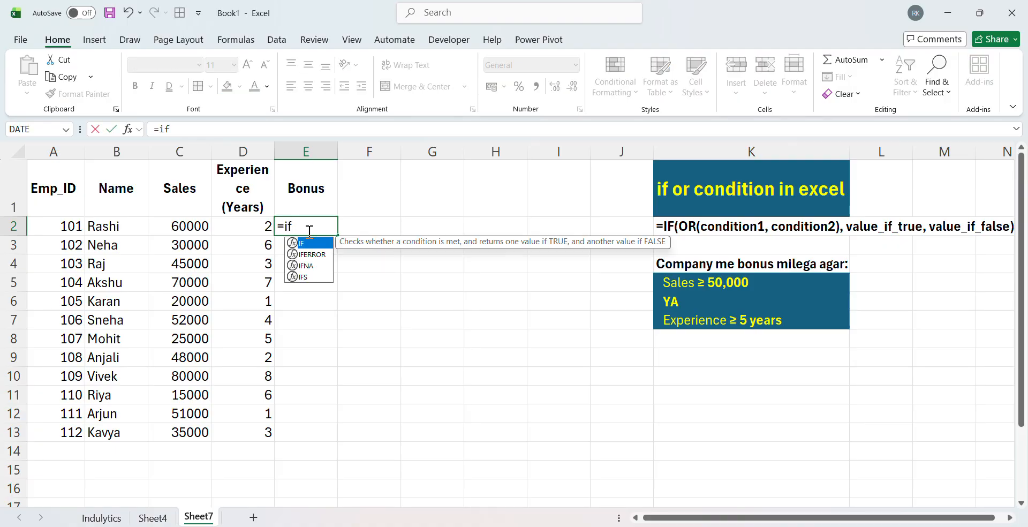
key(Tab)
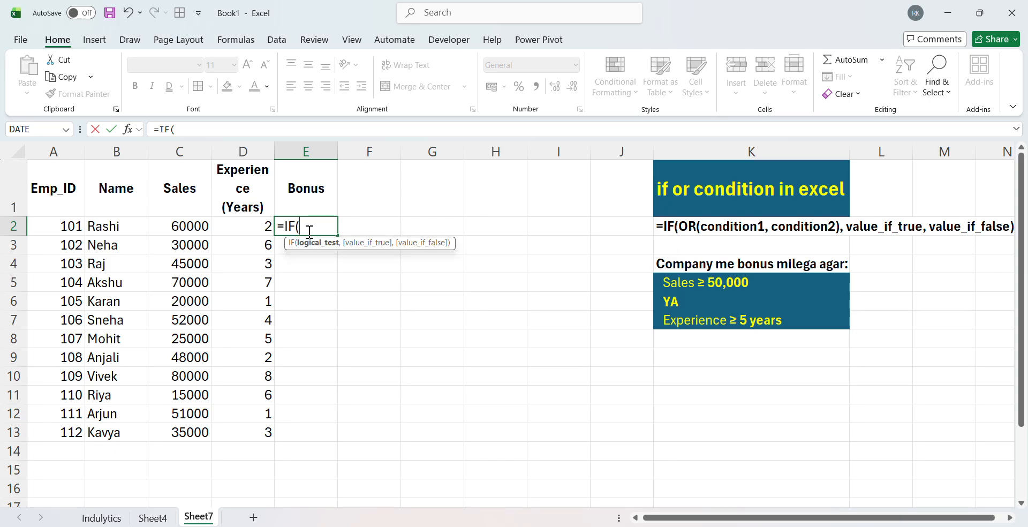
text(or)
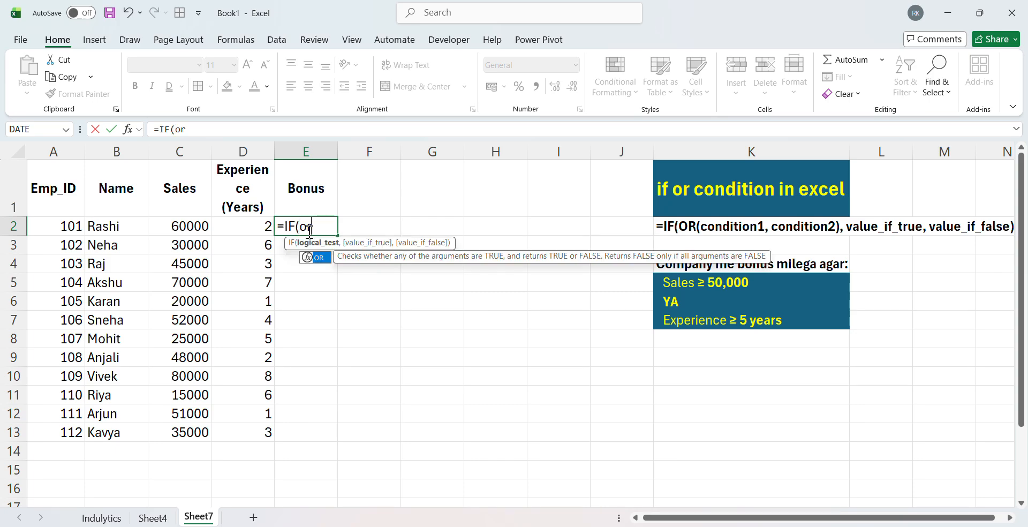
key(Tab)
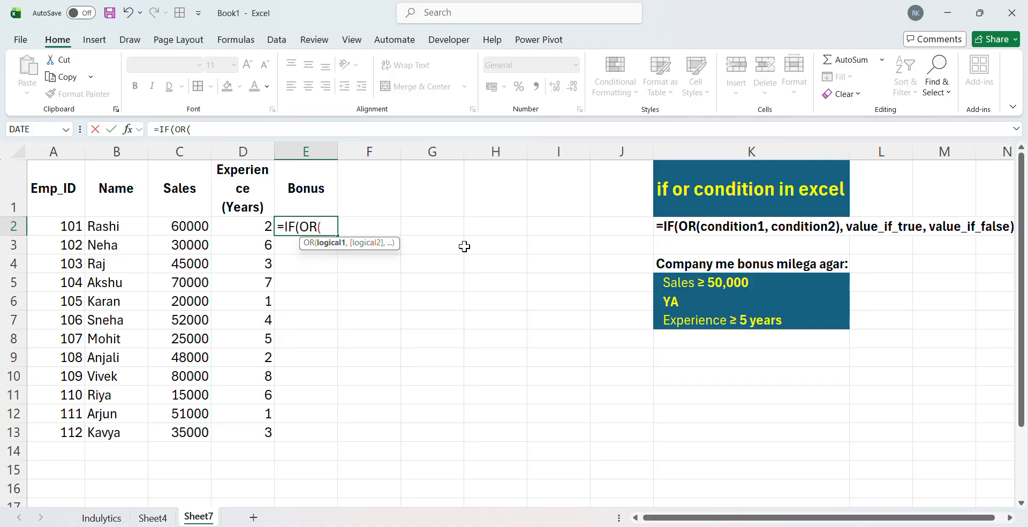
click(177, 229)
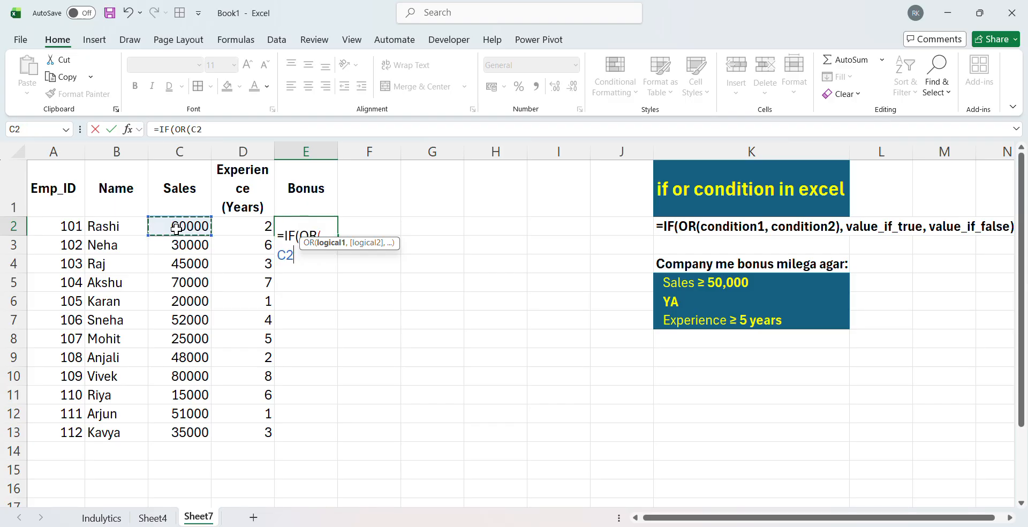
text(>)
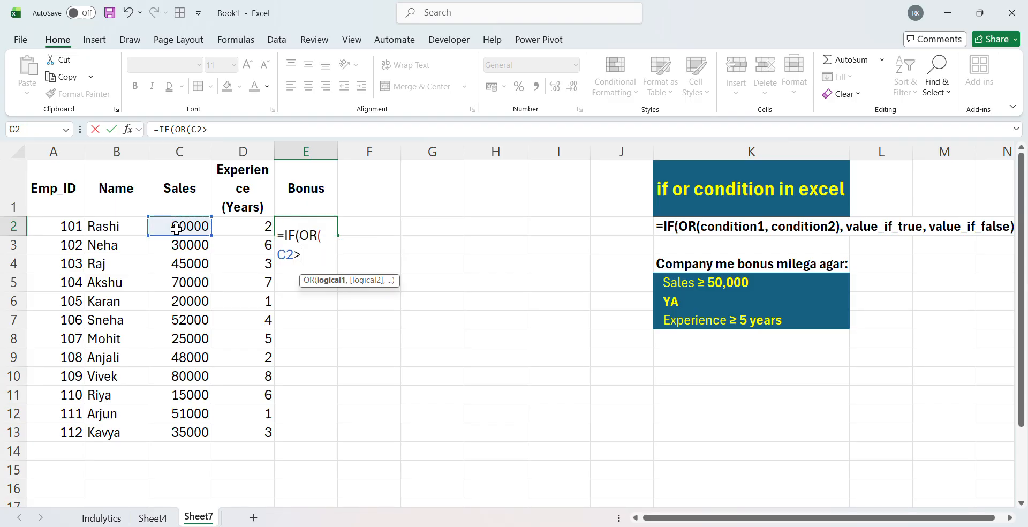
text(=50000,)
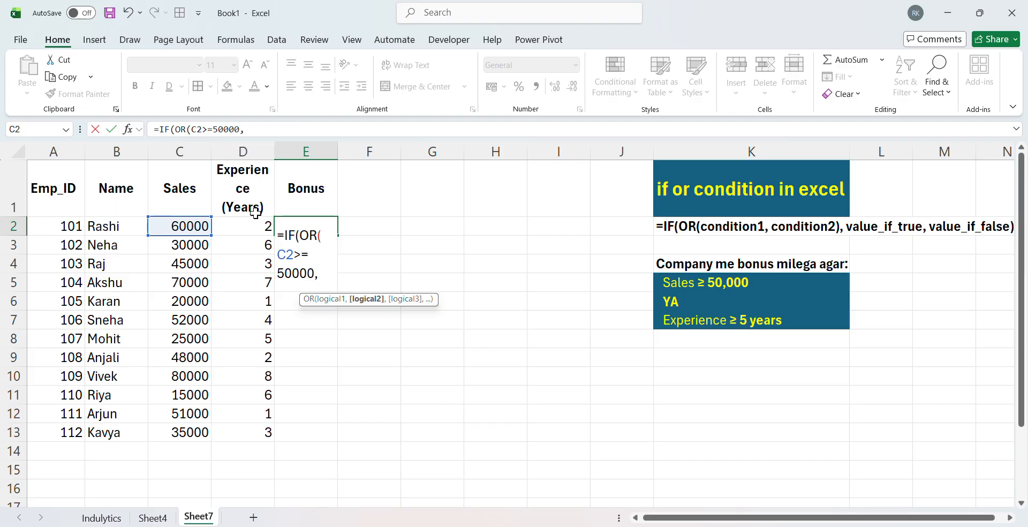
click(252, 229)
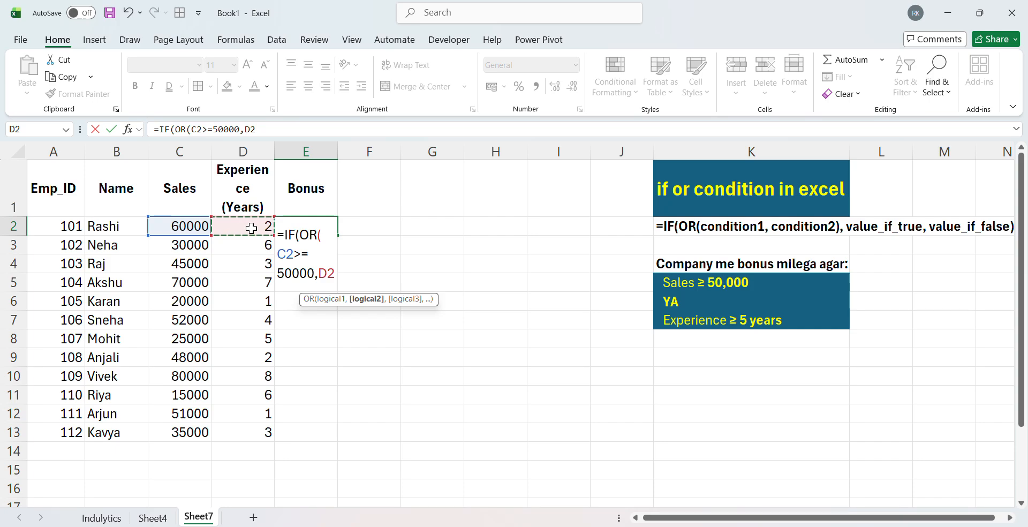
text(>=5)
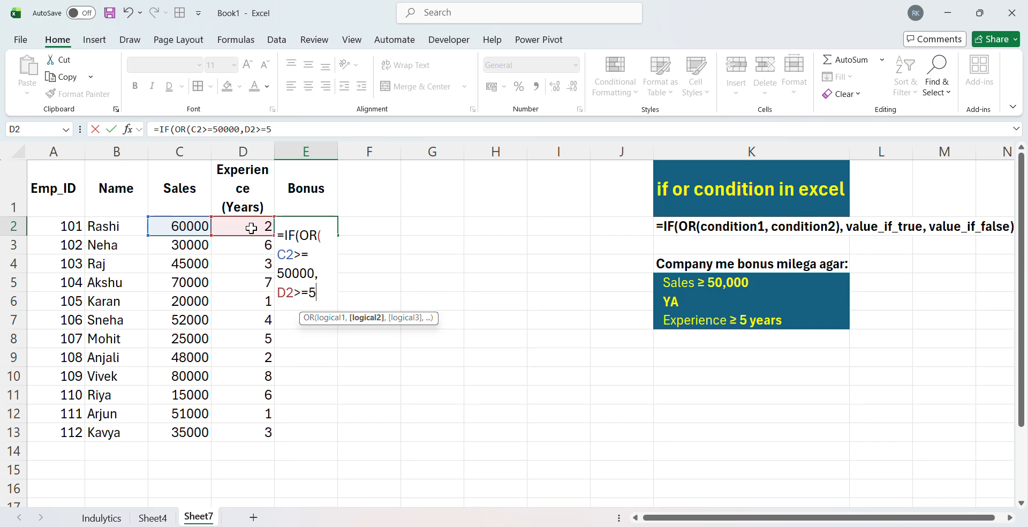
text())
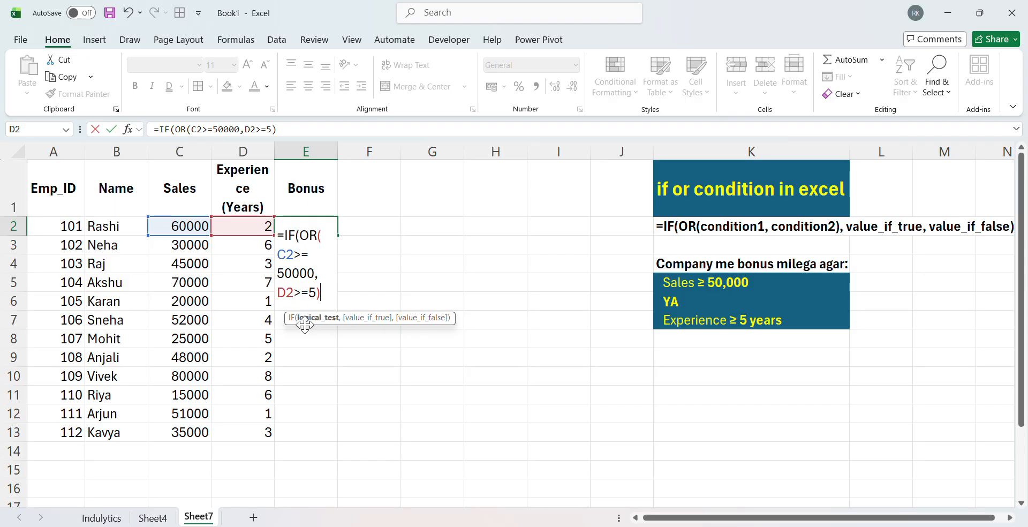
Complete the E2 formula to return "eligible" when true and "not eligible" when false
text(,)
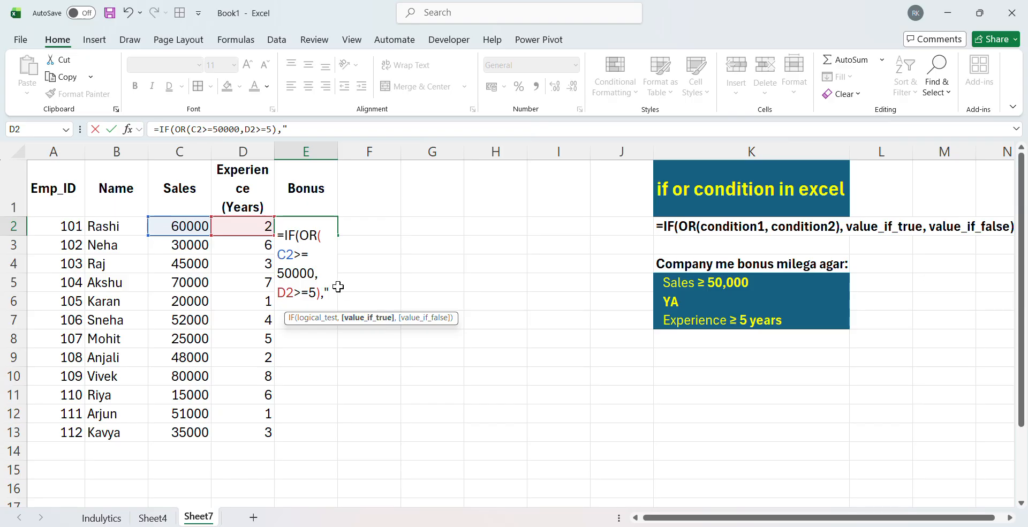
text(li)
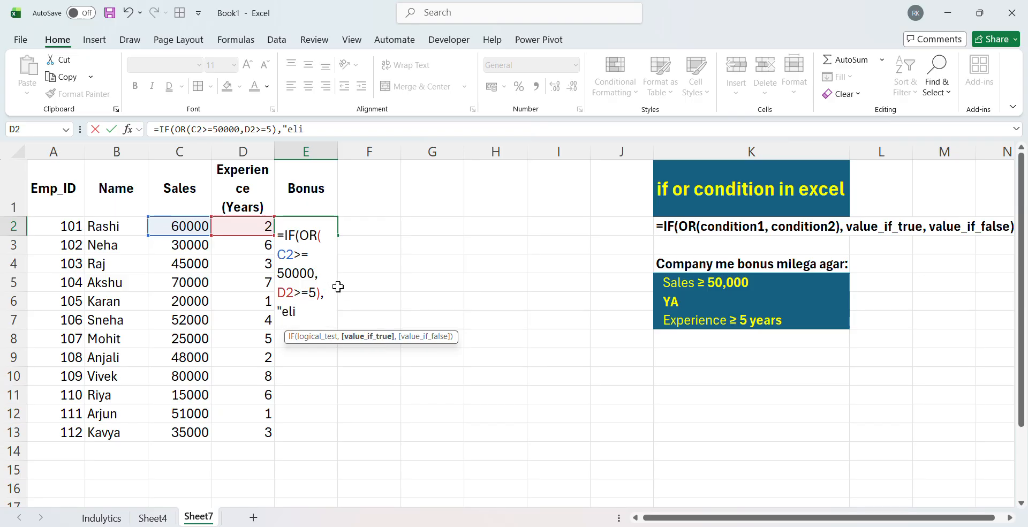
text(gible",)
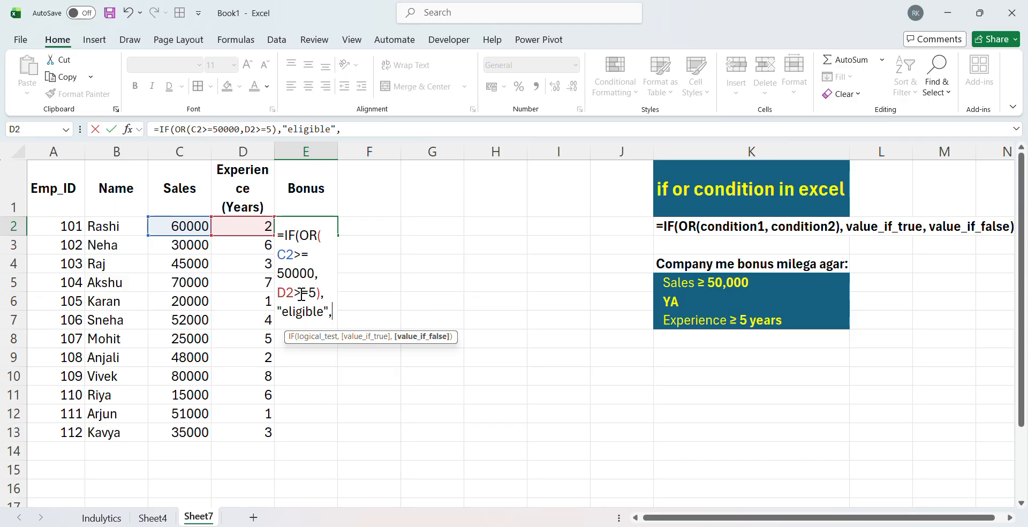
text("nt)
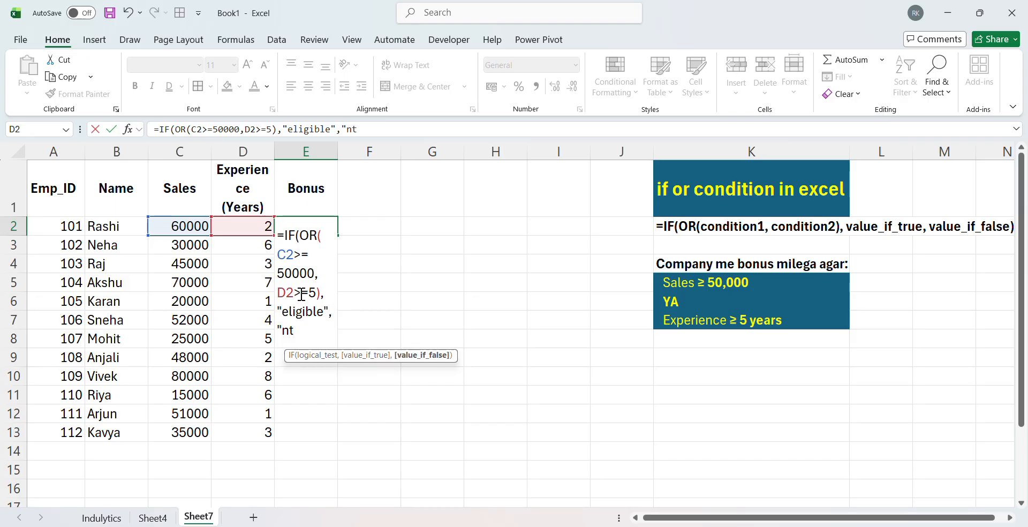
key(BackSpace)
text(ot eligible)
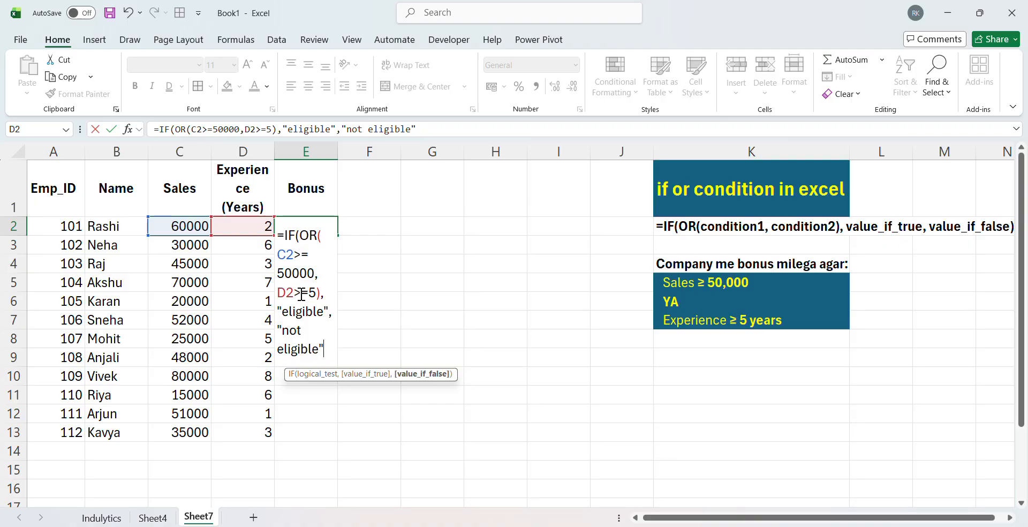
text("))
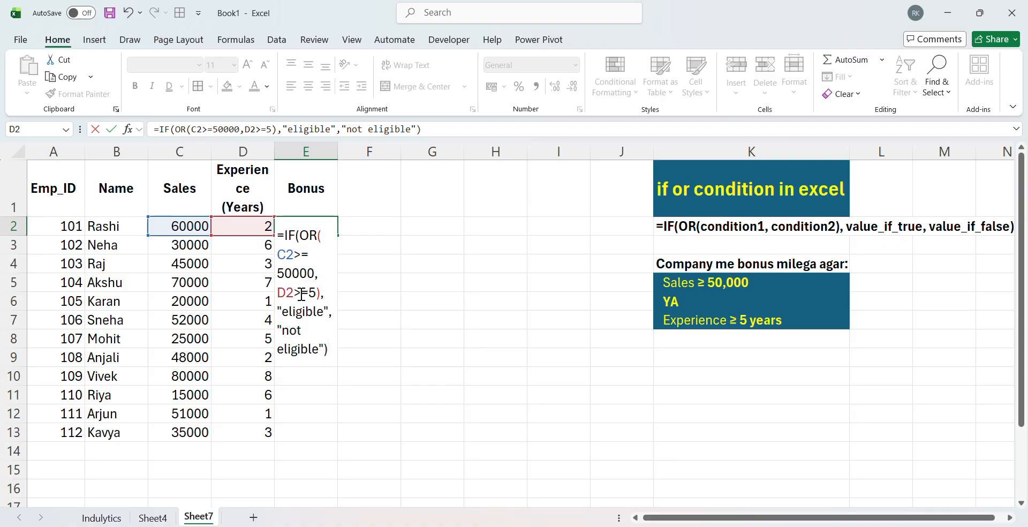
key(Return)
key(Up)
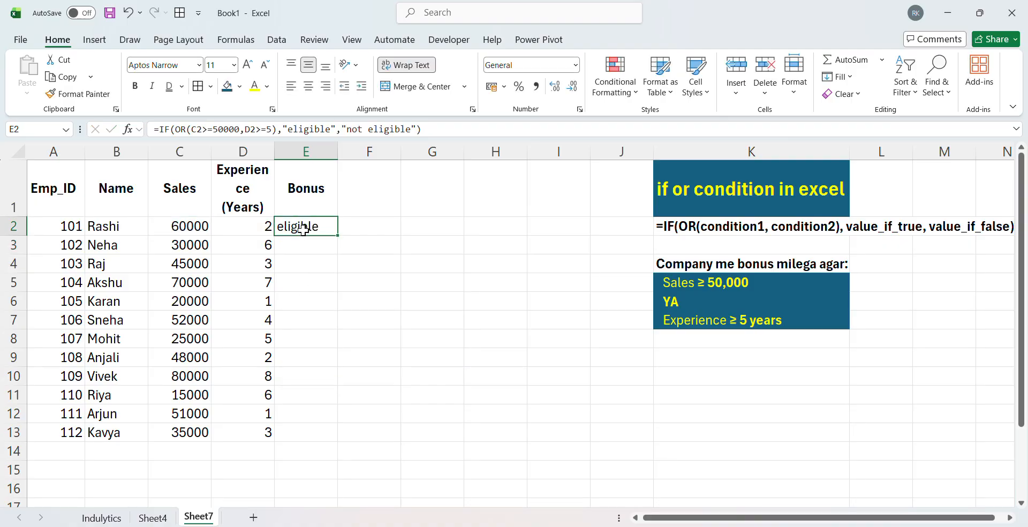
click(120, 229)
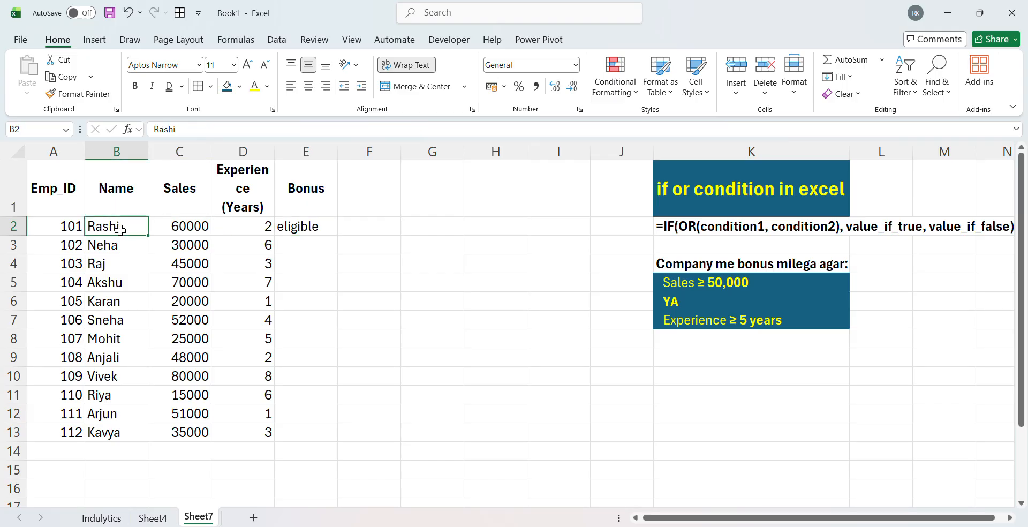
click(178, 227)
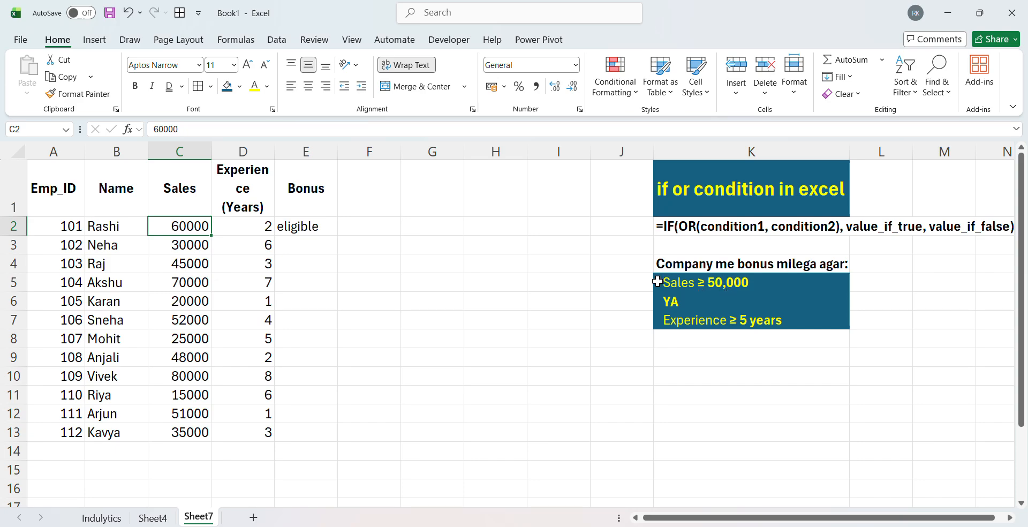
click(245, 227)
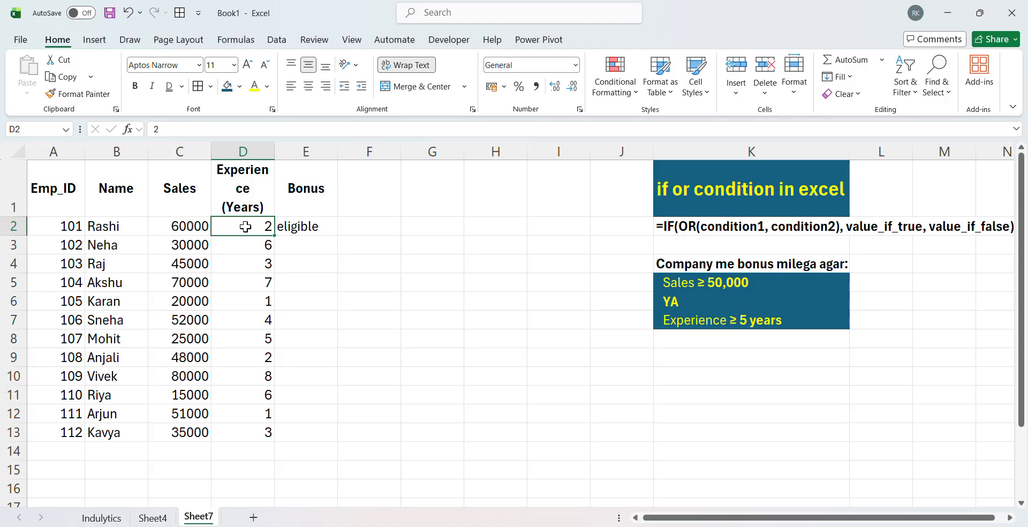
Copy the Bonus formula from E2 into E3
click(305, 227)
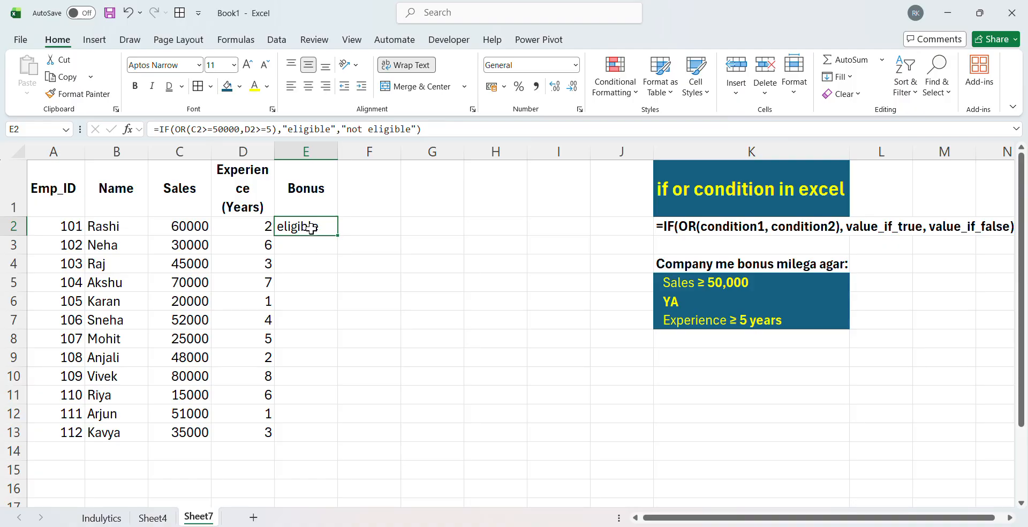
key(ctrl+c)
key(Down)
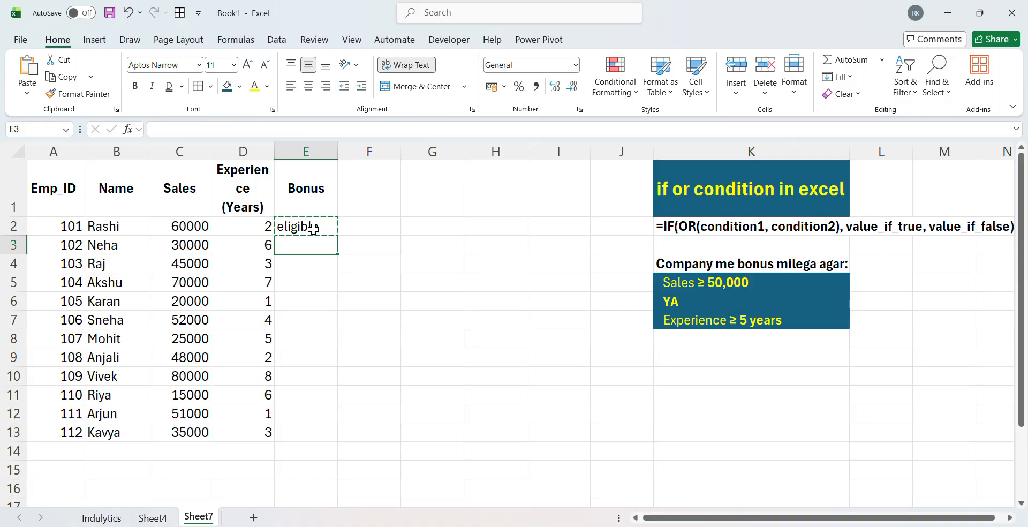
key(ctrl+v)
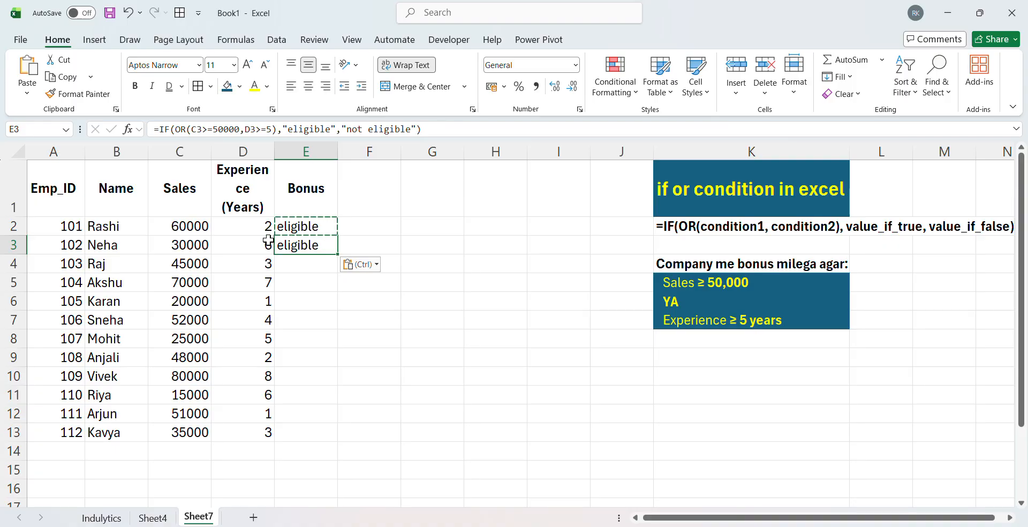
click(241, 242)
click(180, 246)
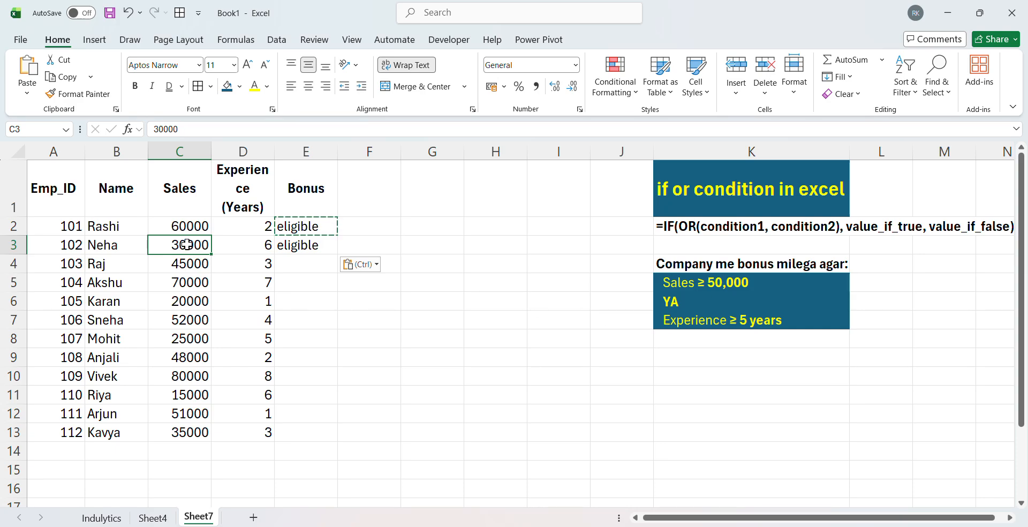
click(221, 244)
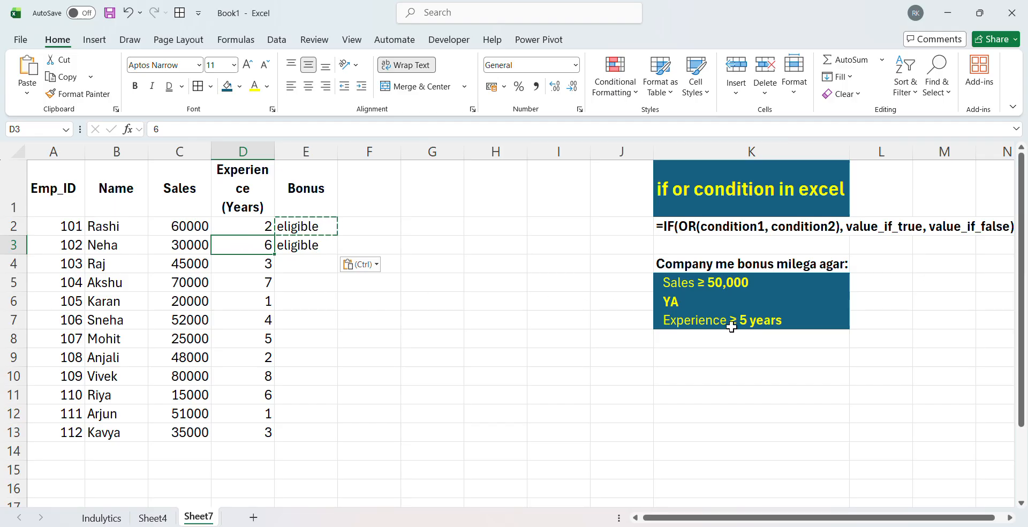
Copy the Bonus formula from E3 into E4 and auto-fit the width of column E
click(292, 246)
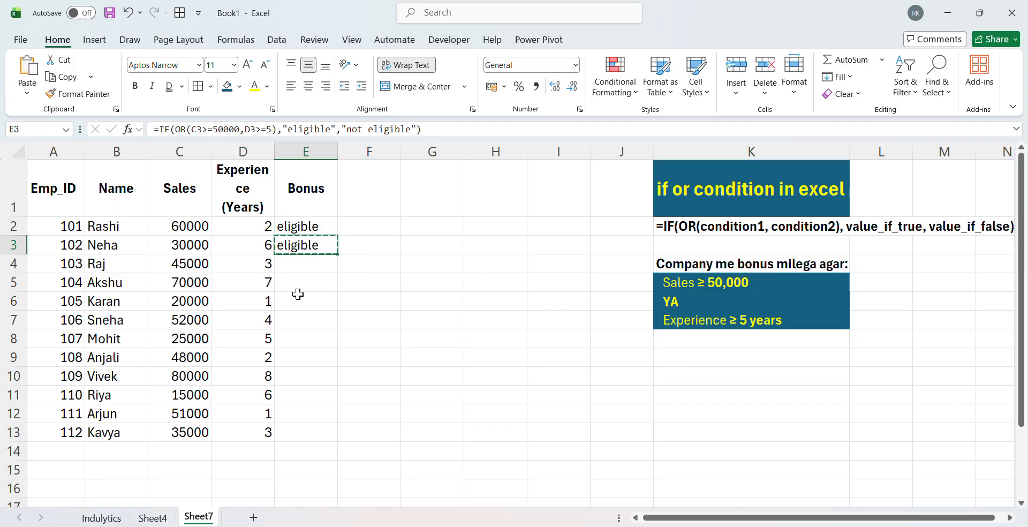
click(298, 264)
key(ctrl+v)
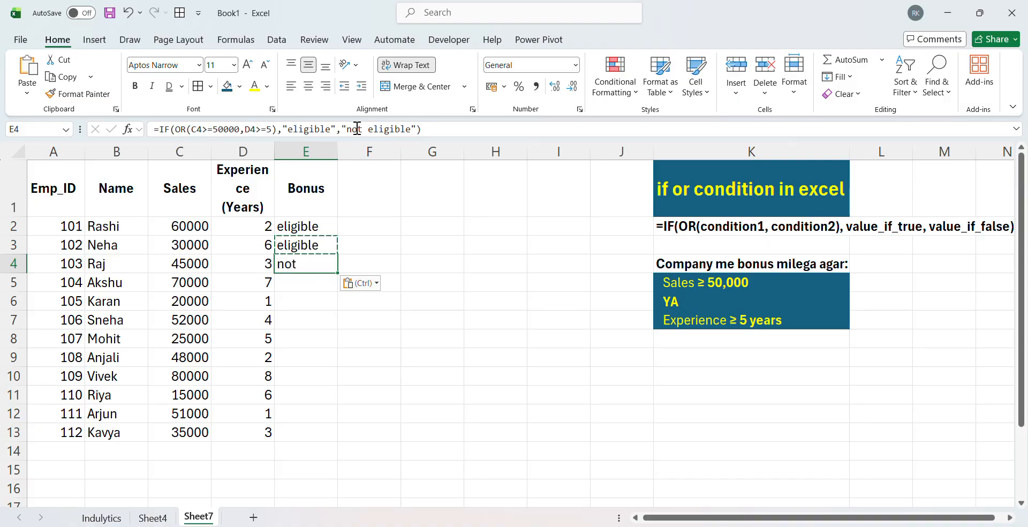
double_click(337, 151)
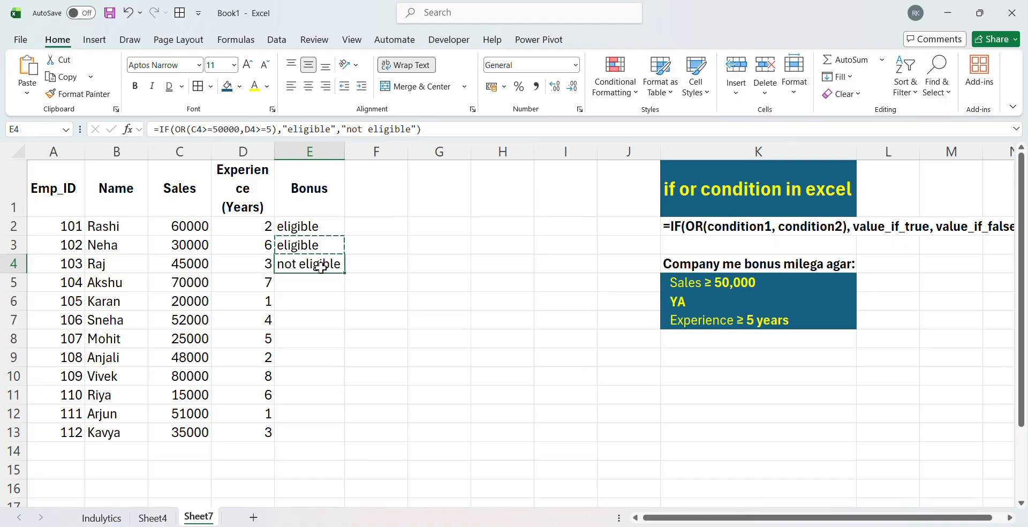
click(311, 280)
click(311, 266)
key(shift+space)
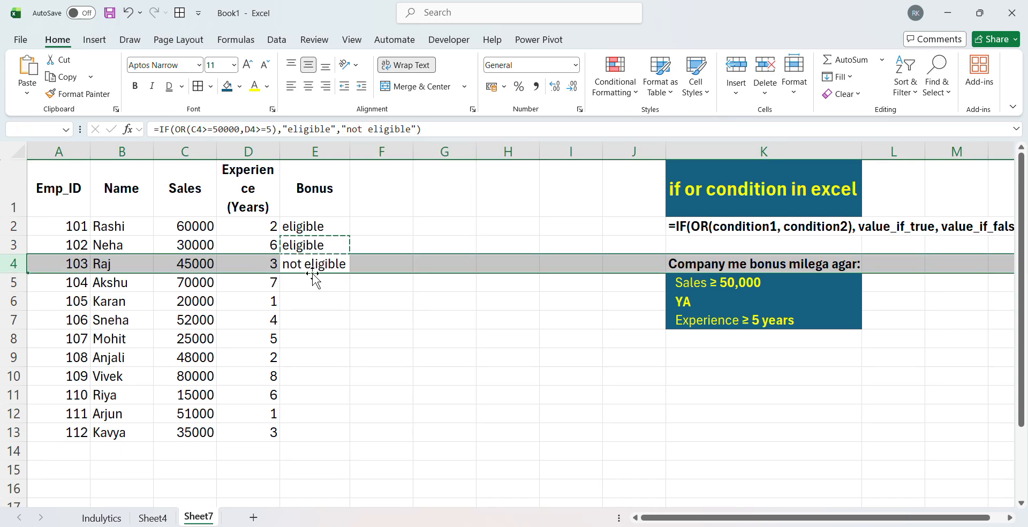
click(188, 262)
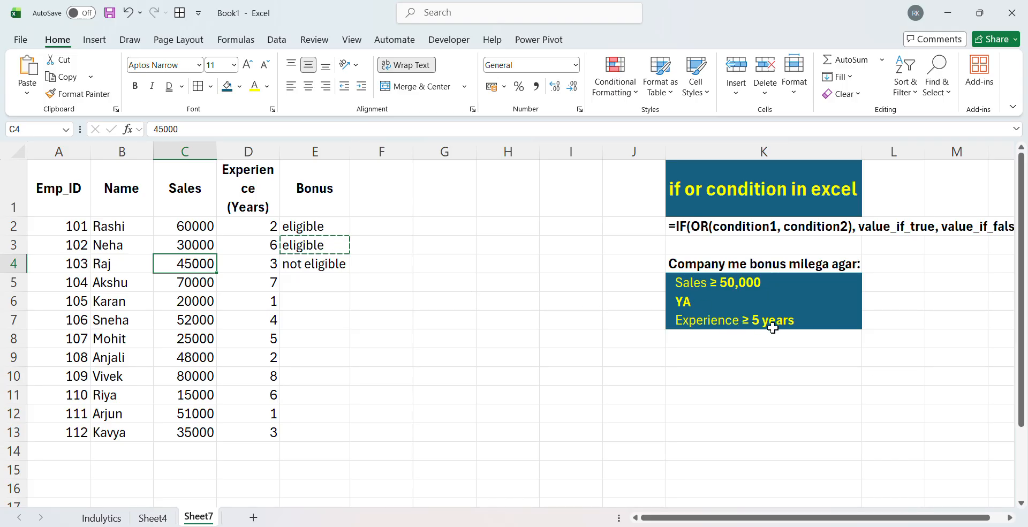
click(257, 265)
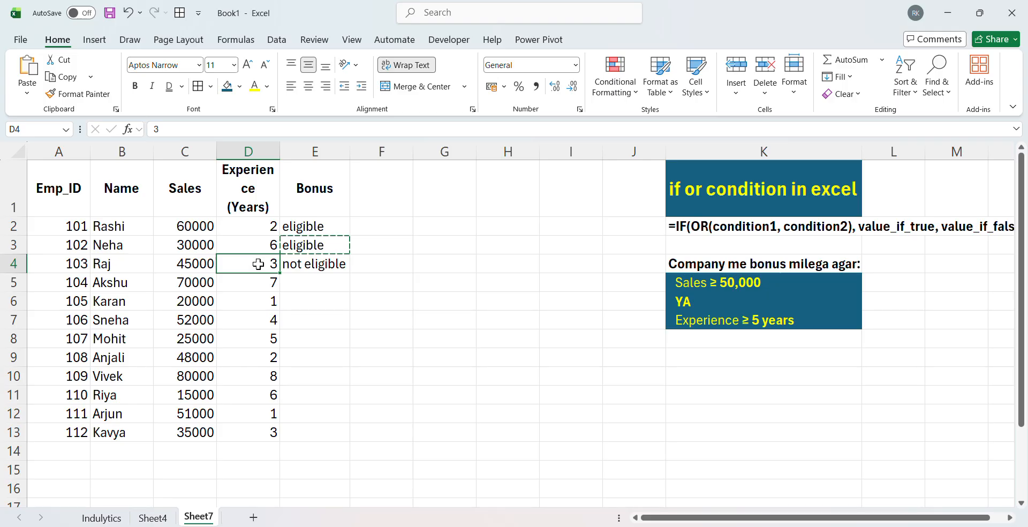
Copy the Bonus formula from E4 down through E13 to fill the remaining employee rows
click(180, 266)
click(254, 266)
click(318, 258)
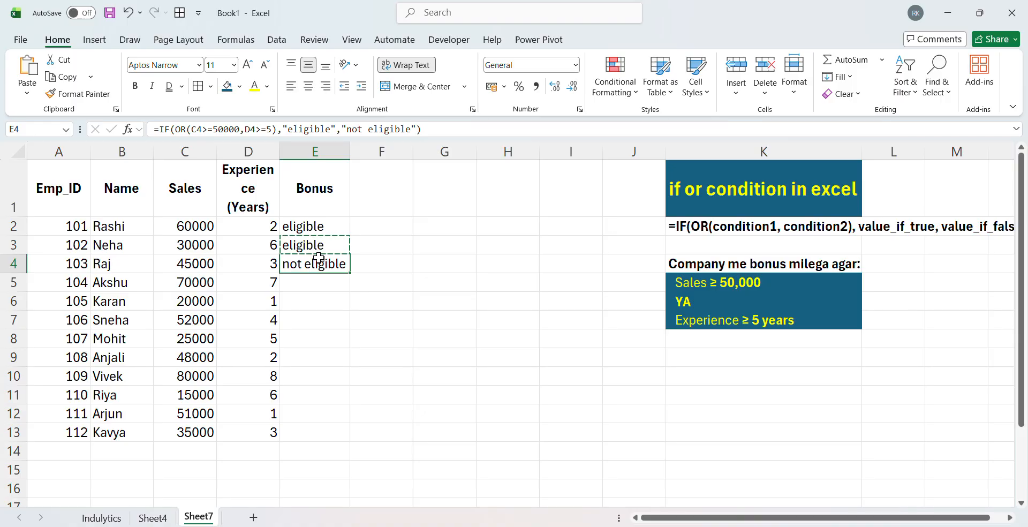
click(314, 432)
shift+click(319, 258)
key(ctrl+v)
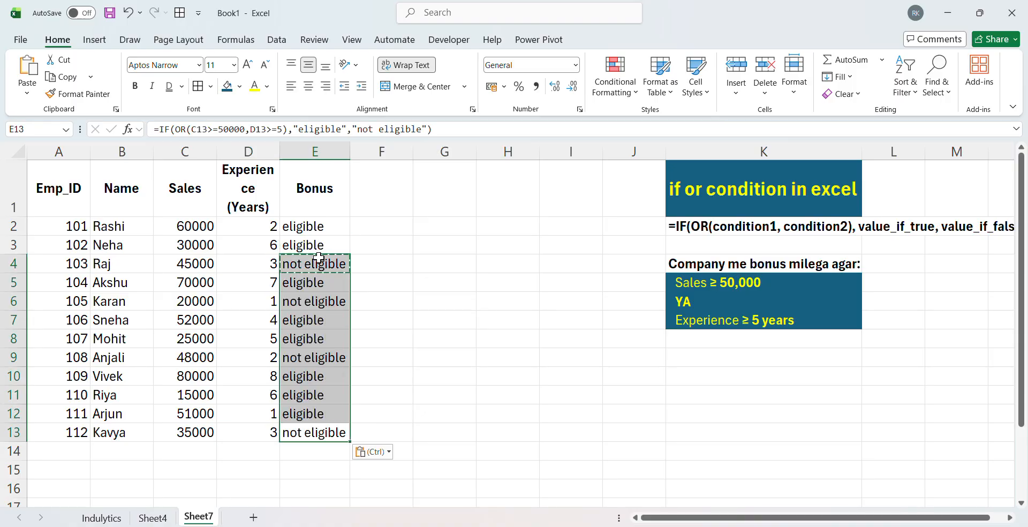
Review the copied formulas and their eligibility results cell by cell in the Bonus column down to E9
key(Down)
key(Up)
key(Up)
key(Up)
key(Up)
key(Up)
key(Up)
key(Up)
key(Up)
key(Up)
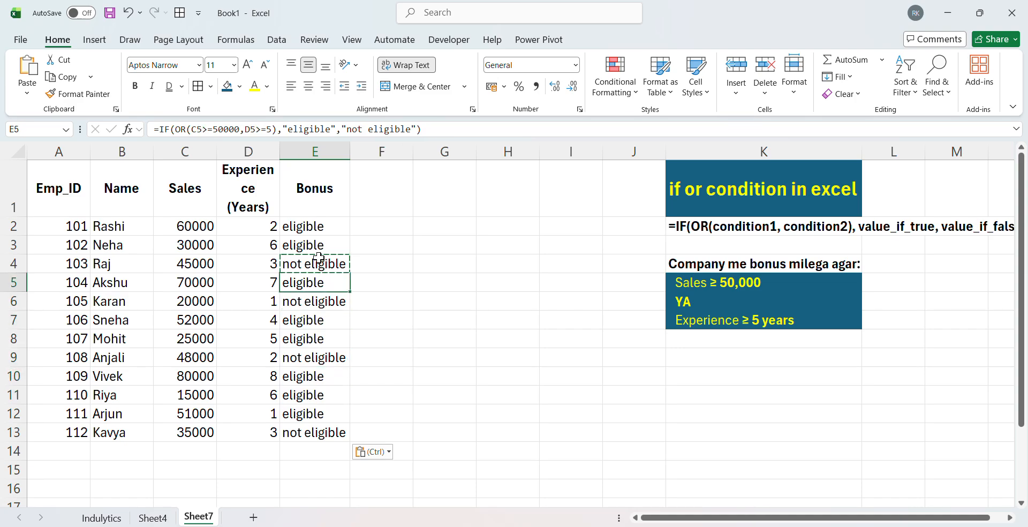
key(Down)
key(Down)
key(Down)
key(Down)
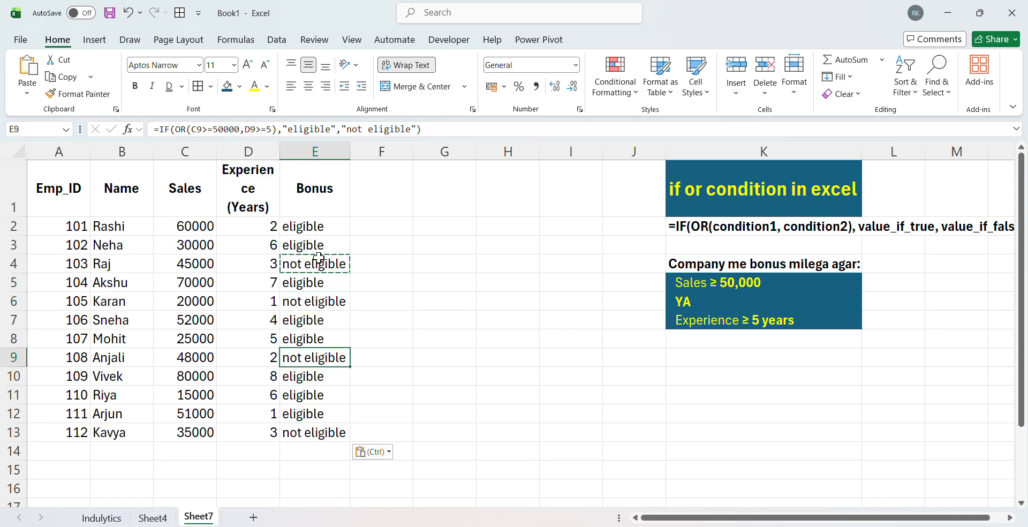
Check the sales and experience values in rows 9 and 5 against their Bonus results and the eligibility criteria
key(ctrl+space)
key(Down)
key(Up)
key(shift+space)
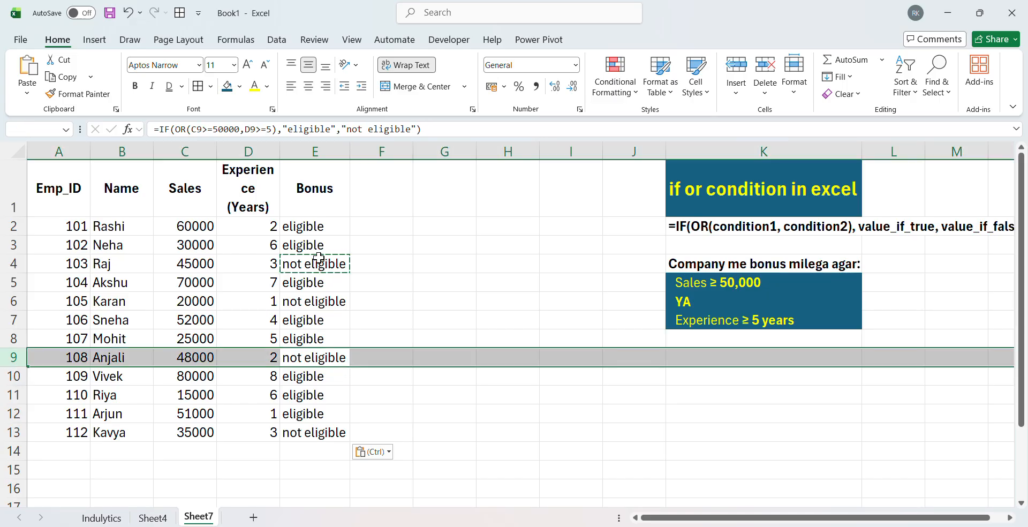
click(198, 358)
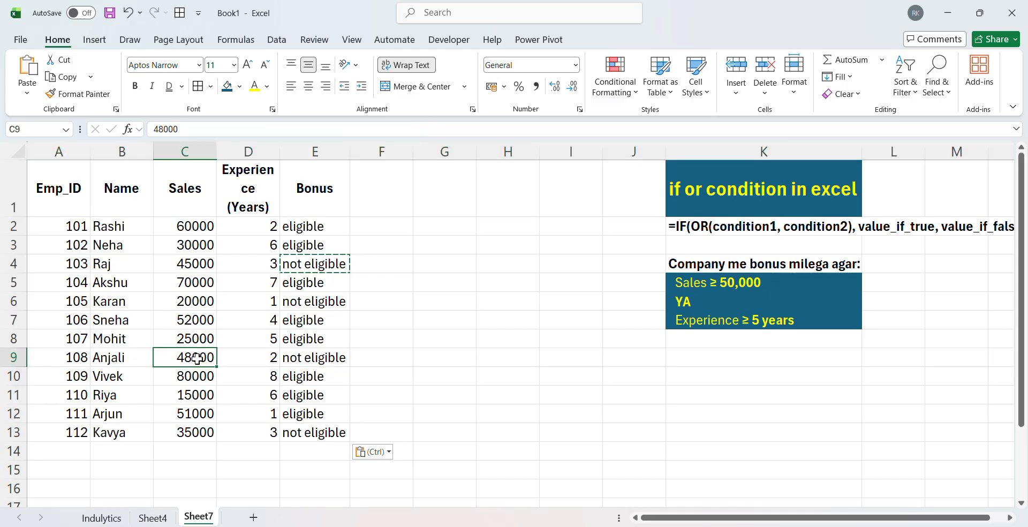
click(230, 374)
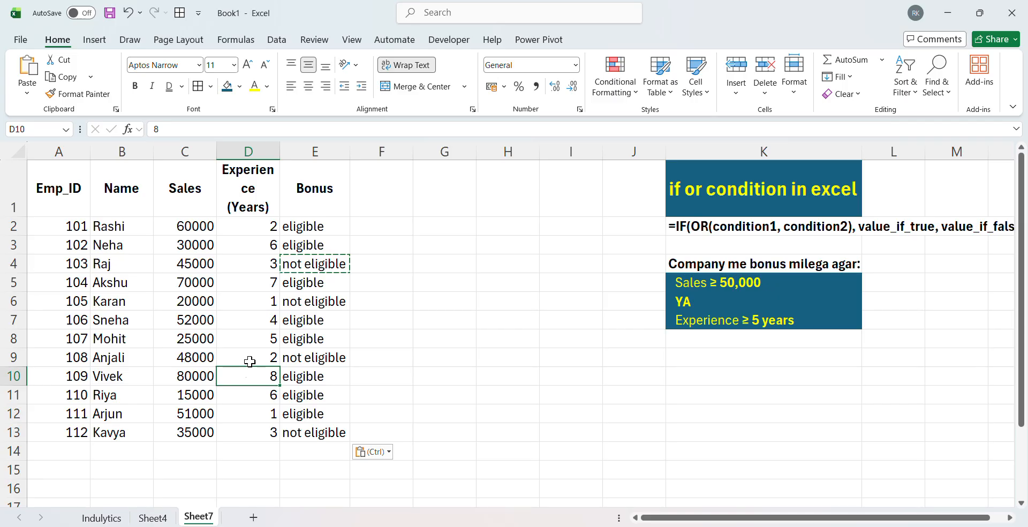
click(257, 356)
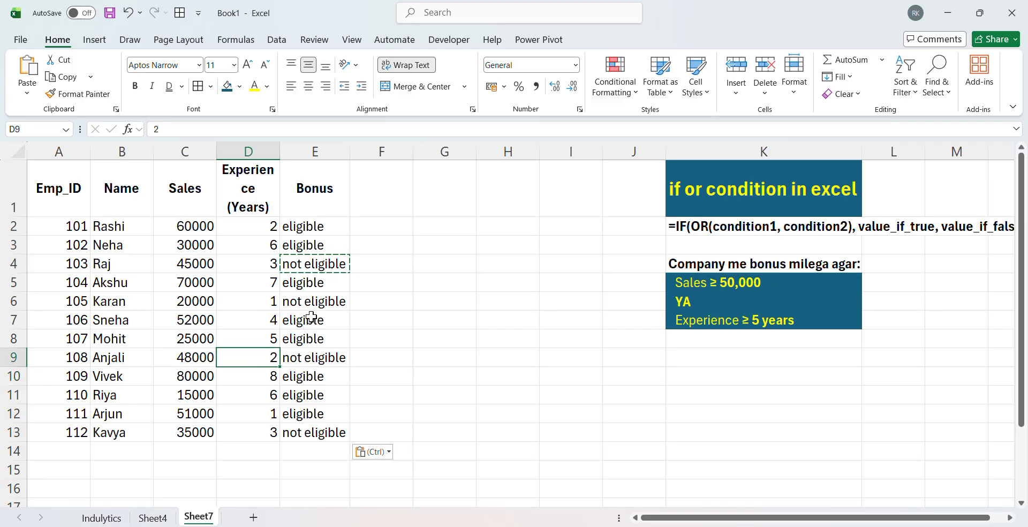
click(290, 281)
click(191, 278)
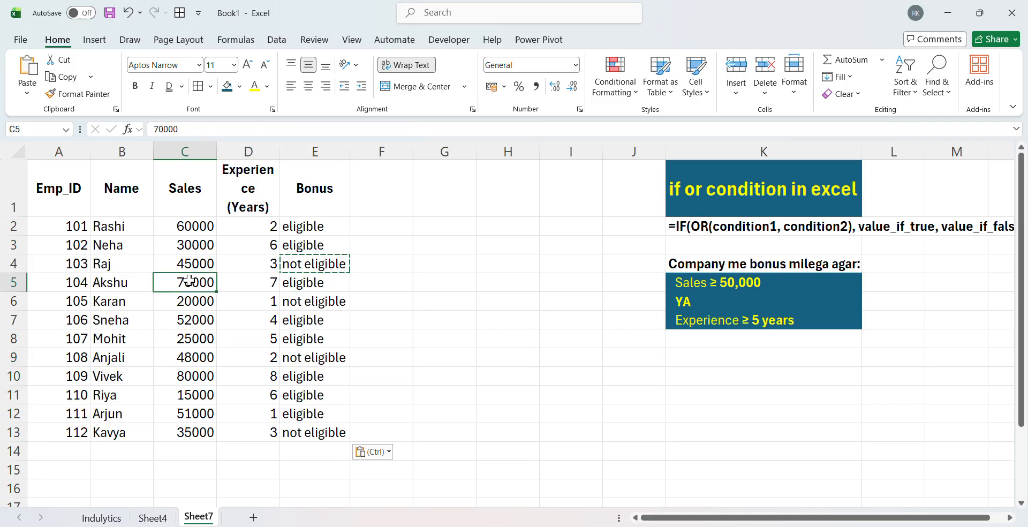
key(shift+space)
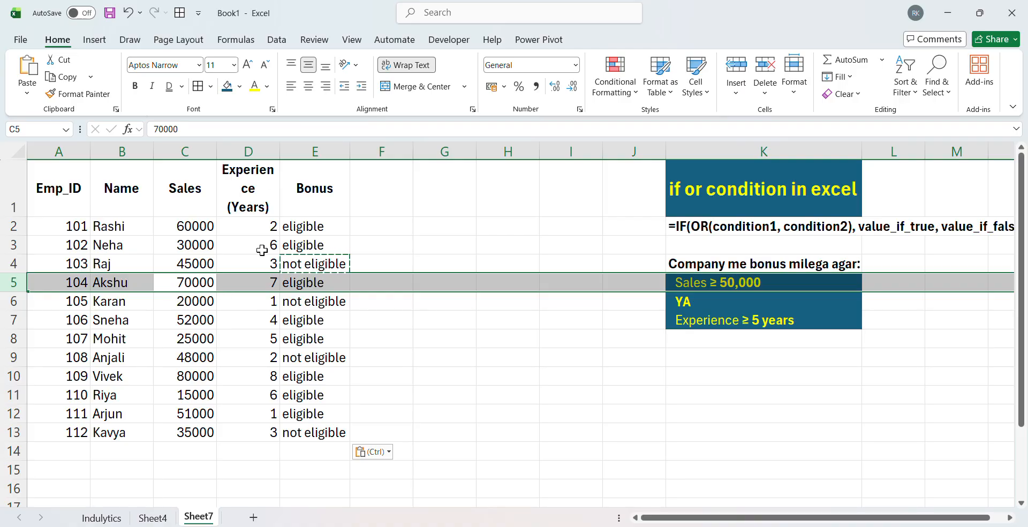
click(247, 282)
click(298, 282)
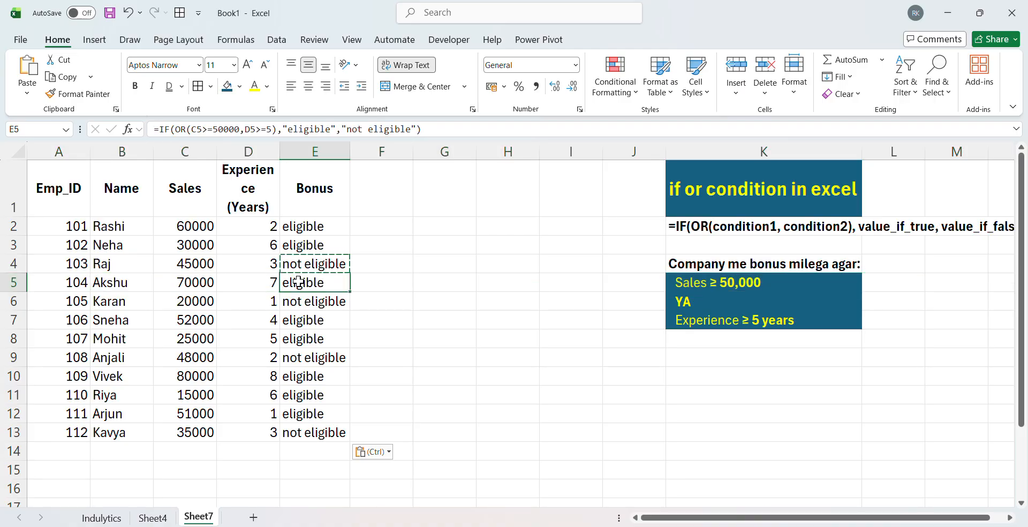